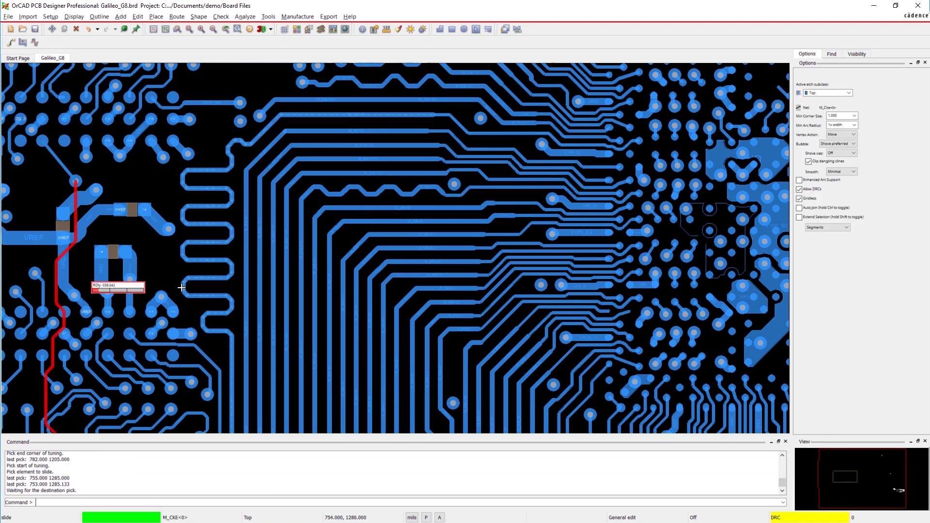
# Slide the trace segments near the VREF parts, including M_CKE<0>, into new positions
pyautogui.click(181, 286)
pyautogui.click(182, 249)
pyautogui.click(145, 248)
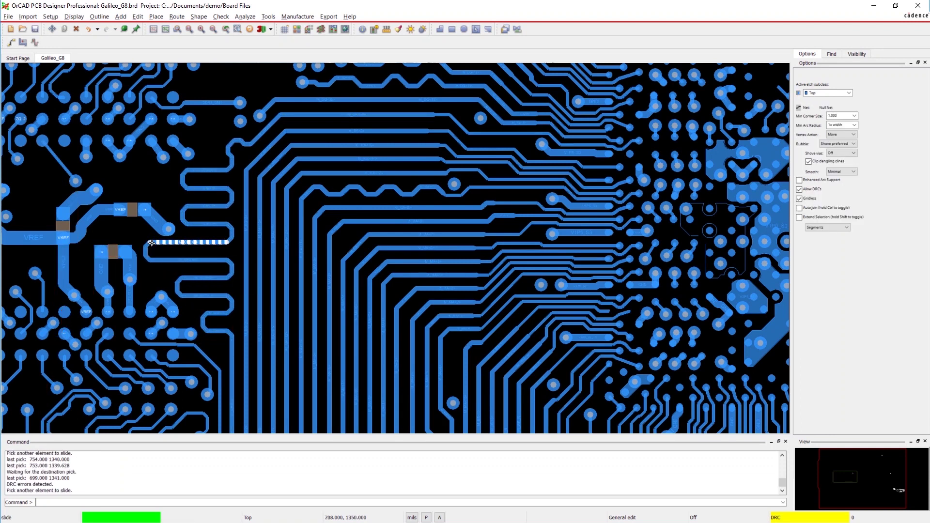
pyautogui.click(183, 177)
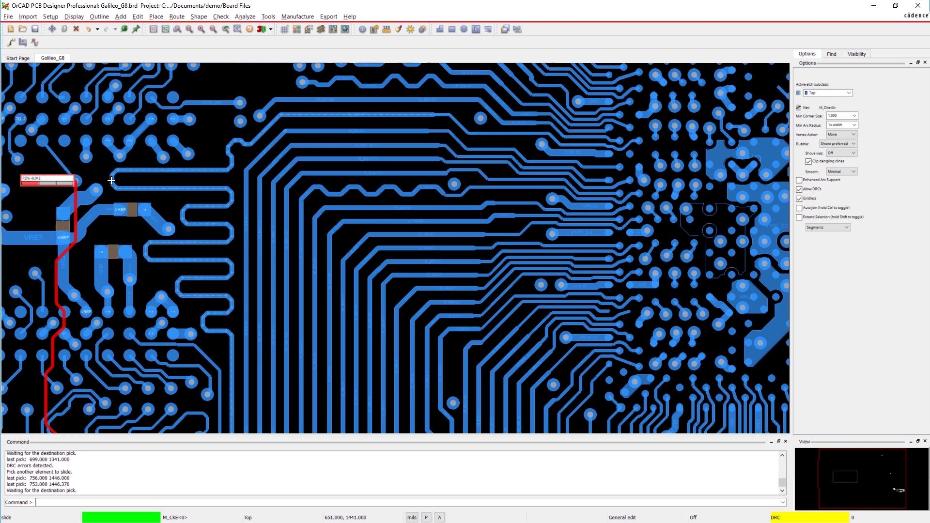
pyautogui.click(111, 180)
pyautogui.click(230, 144)
# End trace sliding and open the Impedance Workflow from the Workflow Manager
pyautogui.click(229, 141)
pyautogui.press('F6')
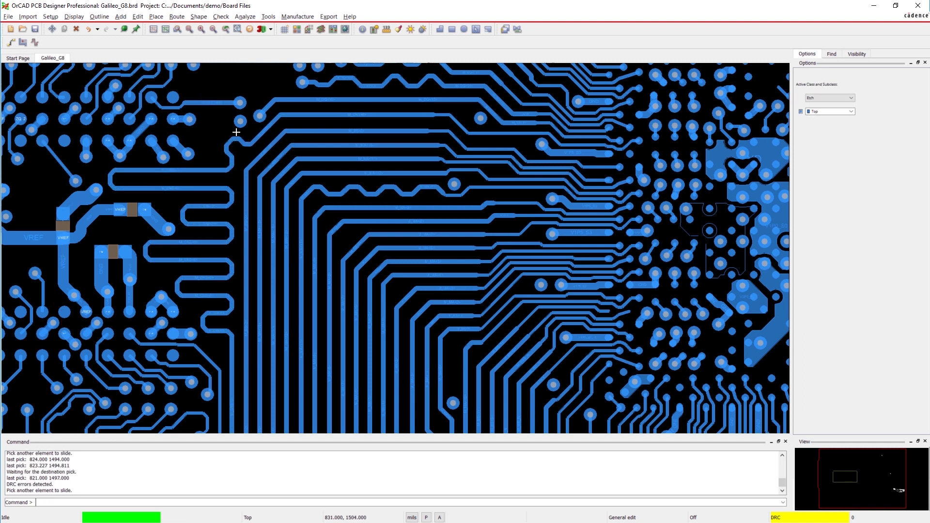
pyautogui.click(246, 16)
pyautogui.click(249, 66)
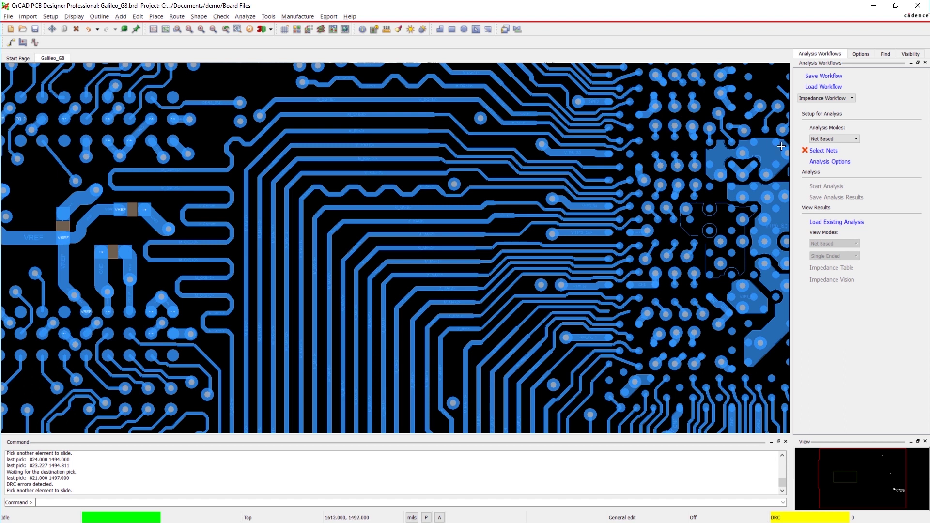
# In the hierarchical net view, add M_BS<2>, M_CKE<0> and M_MA<15> for analysis
pyautogui.click(807, 152)
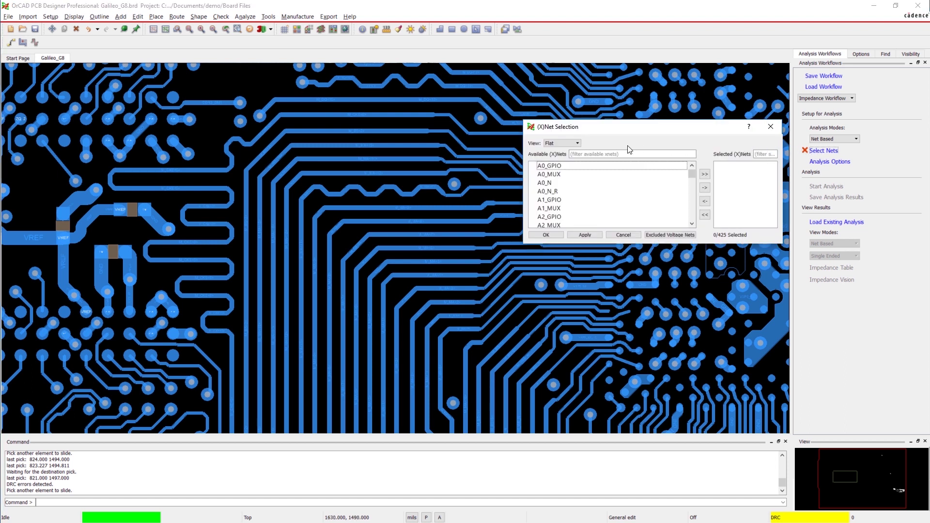
pyautogui.click(562, 143)
pyautogui.click(560, 159)
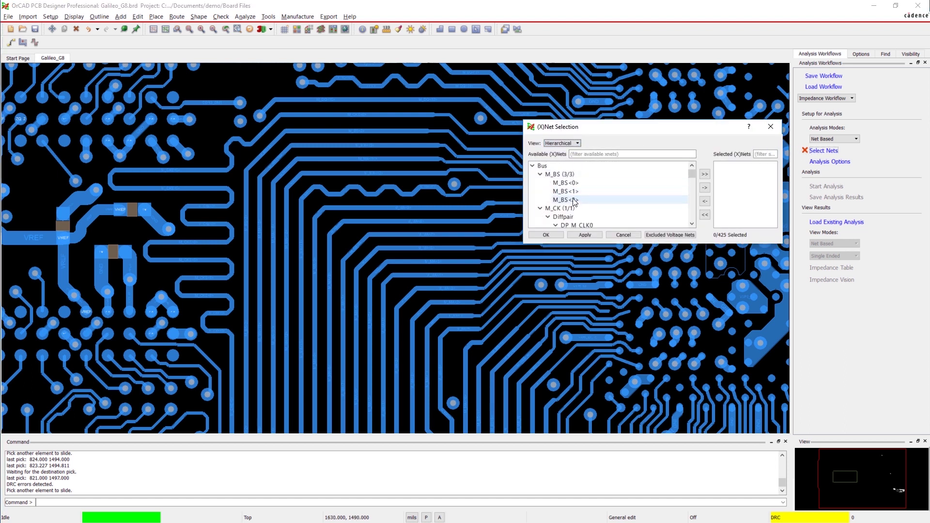
pyautogui.scroll(-2, 574, 202)
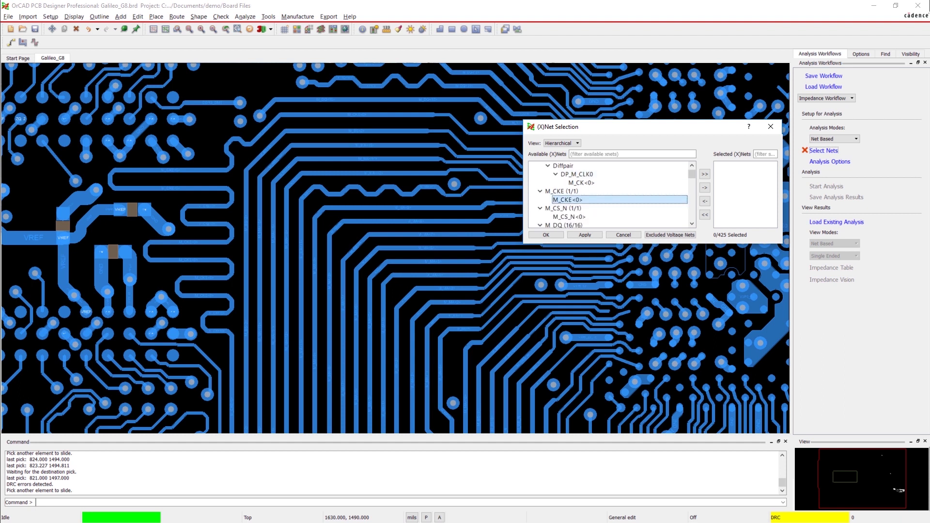
pyautogui.scroll(-3, 574, 201)
pyautogui.scroll(-3, 574, 201)
pyautogui.scroll(-2, 574, 201)
pyautogui.scroll(-3, 574, 201)
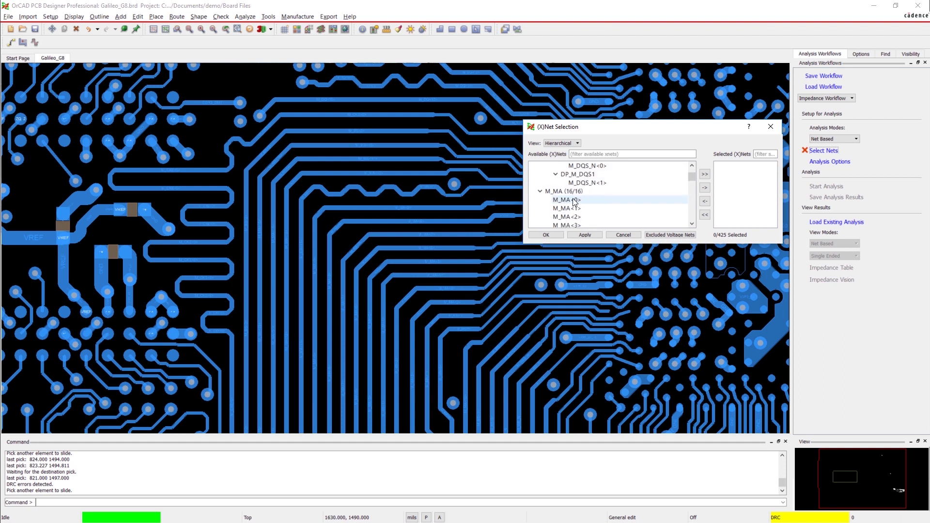
pyautogui.scroll(-2, 574, 201)
pyautogui.click(574, 200)
pyautogui.doubleClick(632, 200)
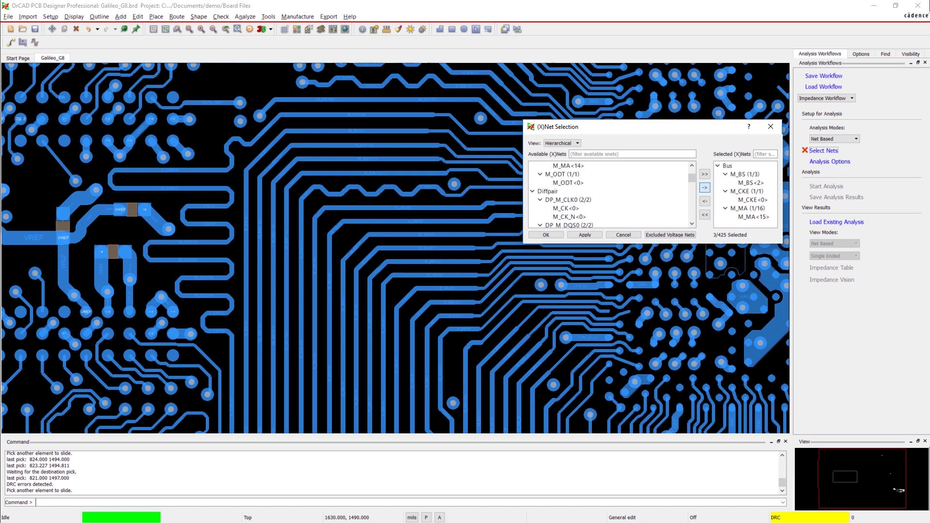
# Confirm the net selection, run impedance analysis, and show the Impedance Vision results
pyautogui.click(546, 234)
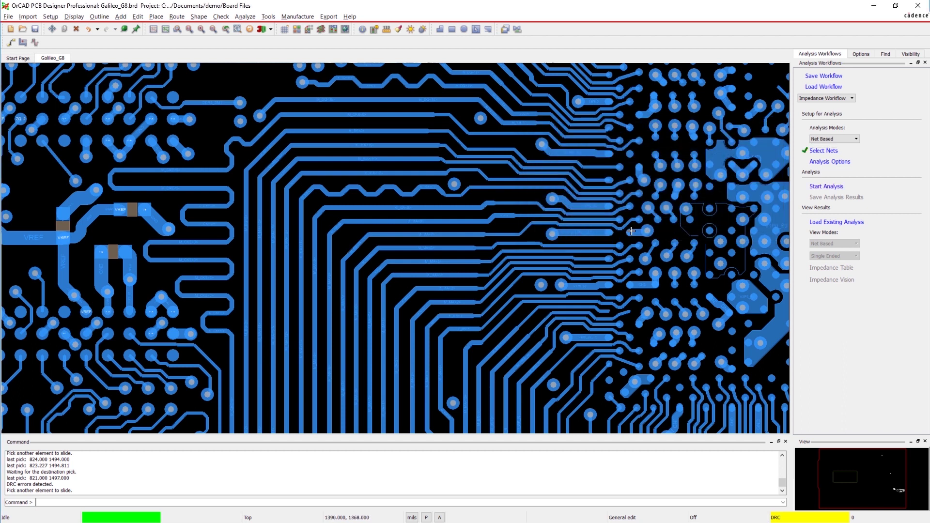
pyautogui.click(826, 187)
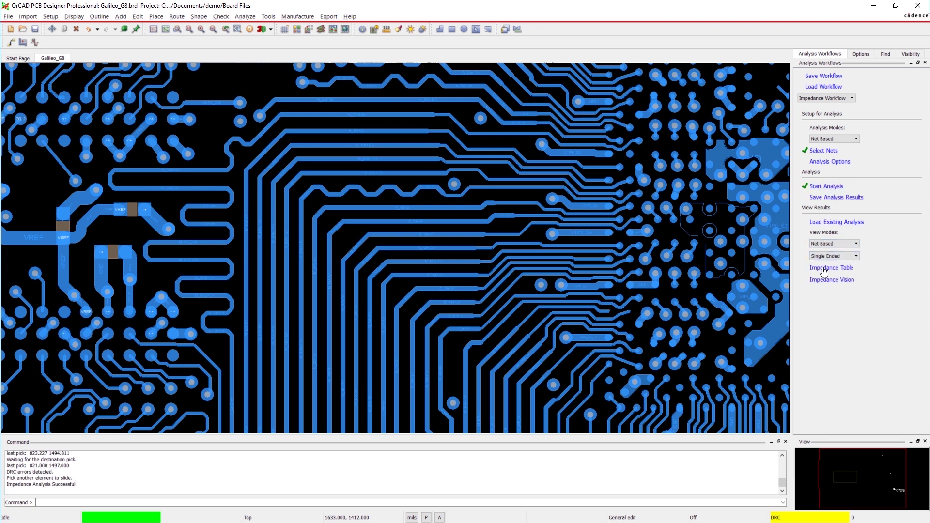
pyautogui.click(825, 279)
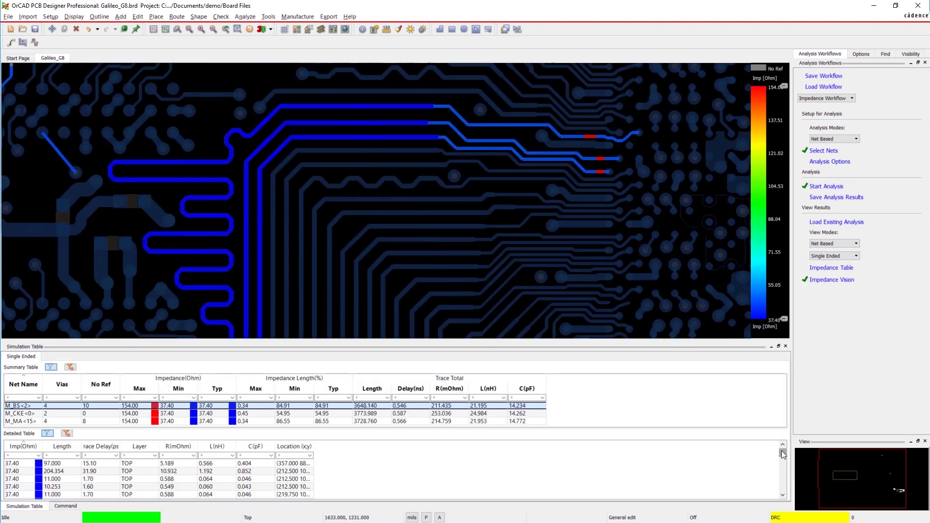
pyautogui.moveTo(783, 452); pyautogui.dragTo(782, 482)
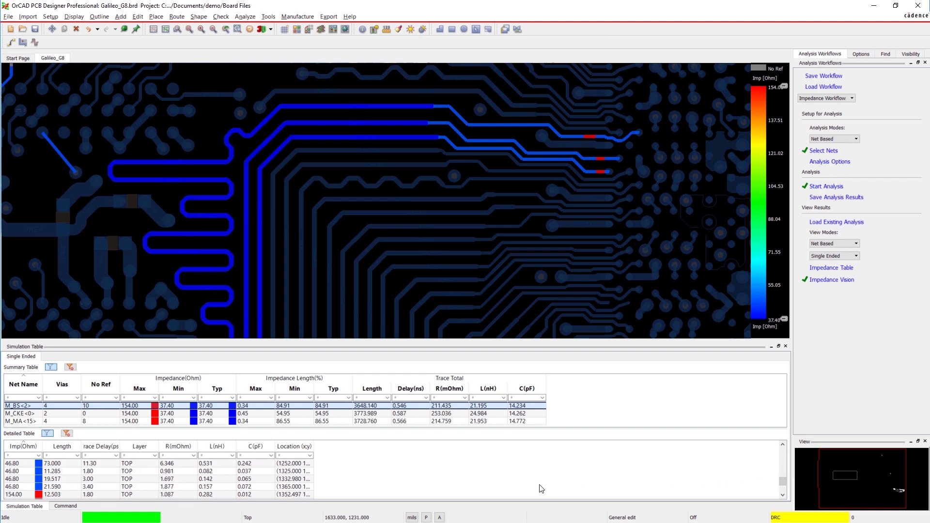
# Zoom to the 154-ohm segment from the Detailed Table and make the Pwr layer visible
pyautogui.click(101, 494)
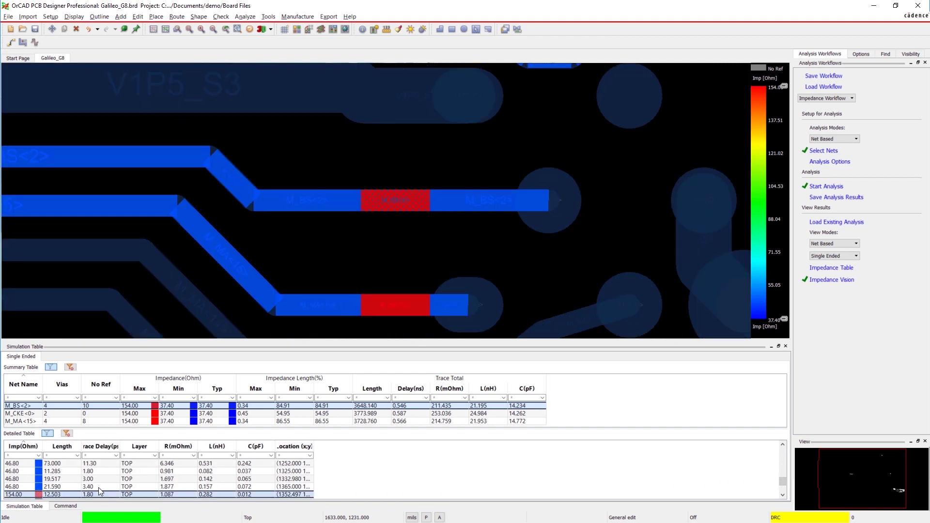
pyautogui.click(910, 54)
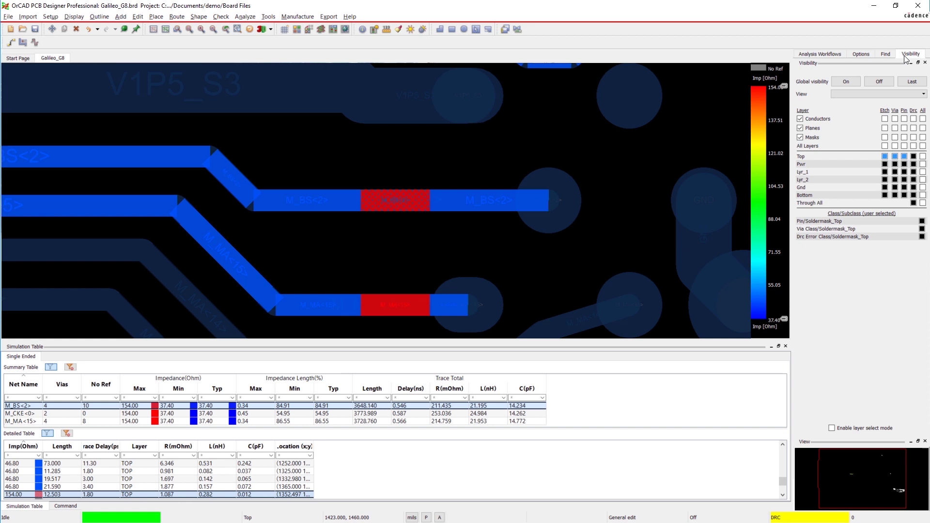
pyautogui.click(923, 165)
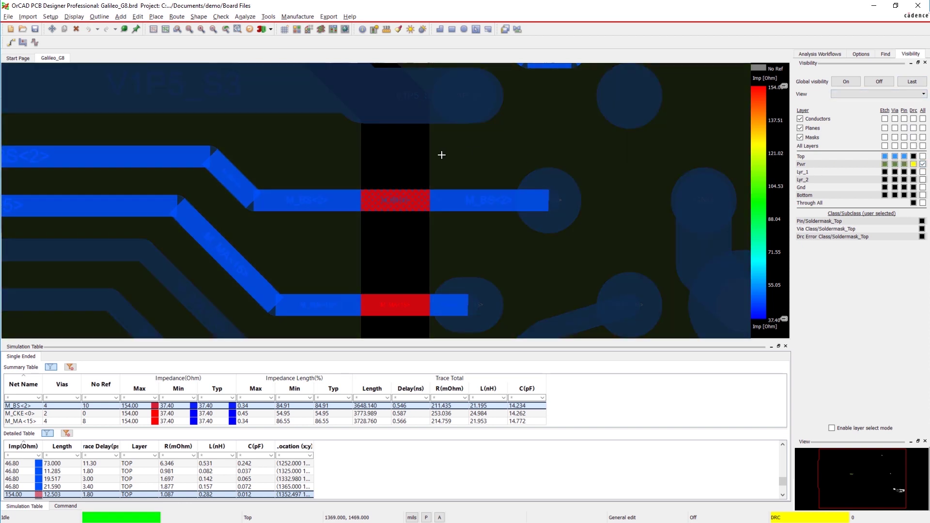
pyautogui.scroll(-4, 413, 155)
pyautogui.scroll(1, 412, 155)
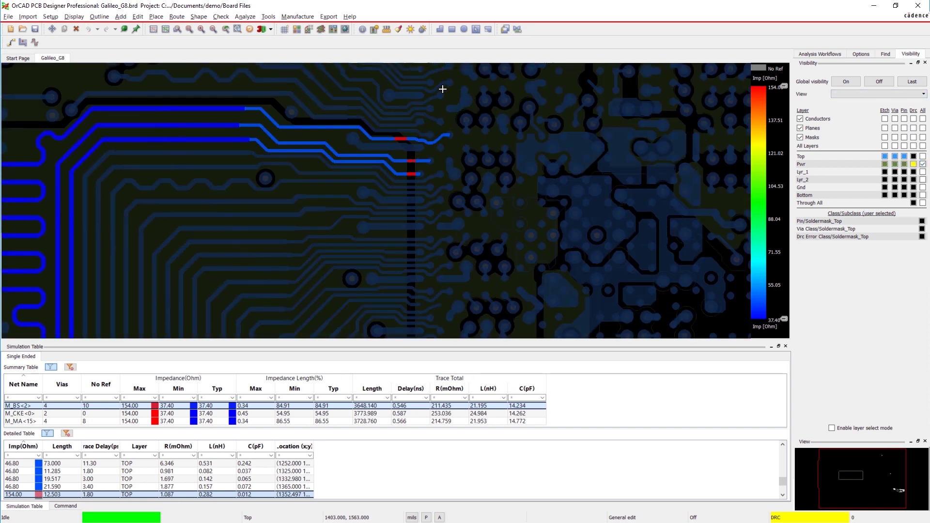
pyautogui.click(475, 32)
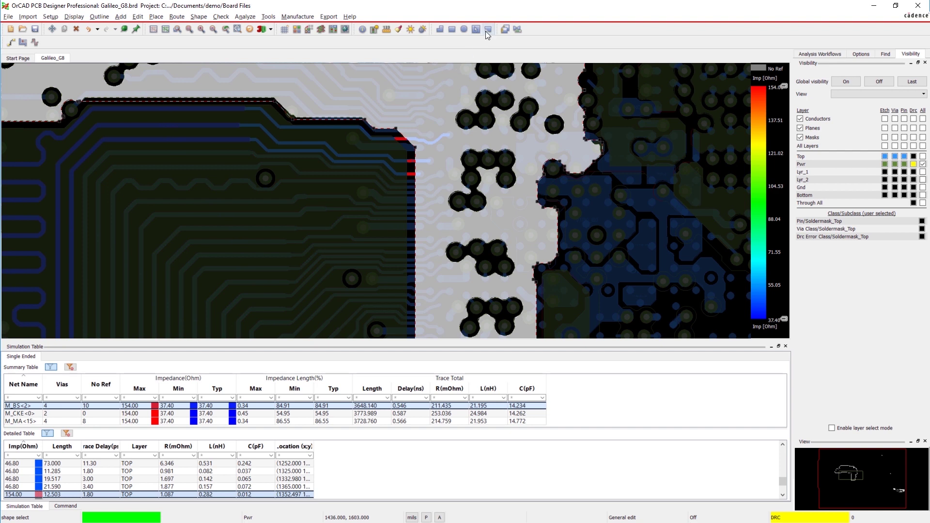
# Edit the Pwr plane boundary to extend it across the split under the traces
pyautogui.click(485, 31)
pyautogui.click(583, 126)
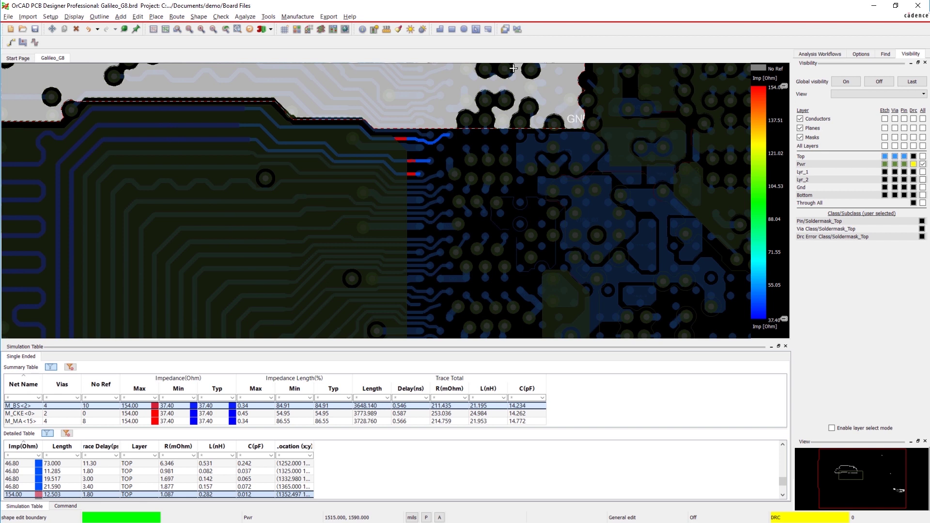
pyautogui.click(476, 34)
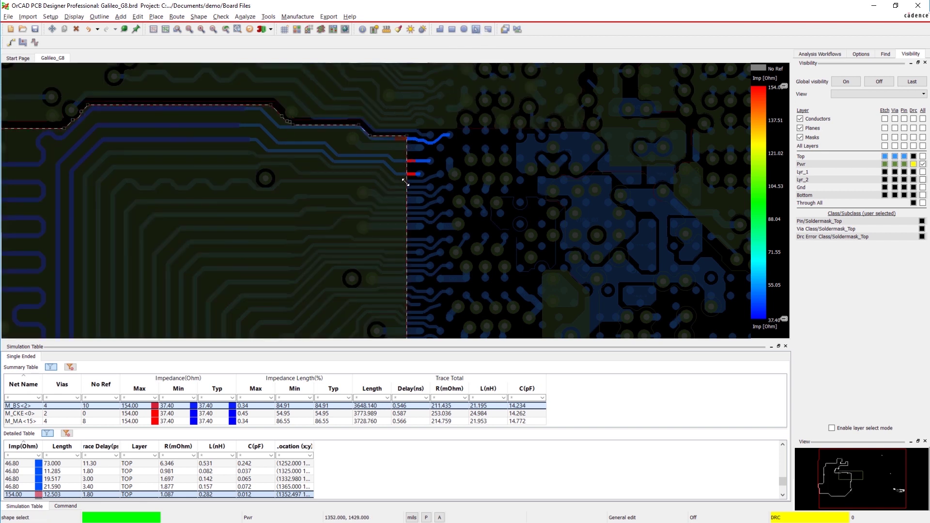
pyautogui.moveTo(405, 181); pyautogui.dragTo(461, 186)
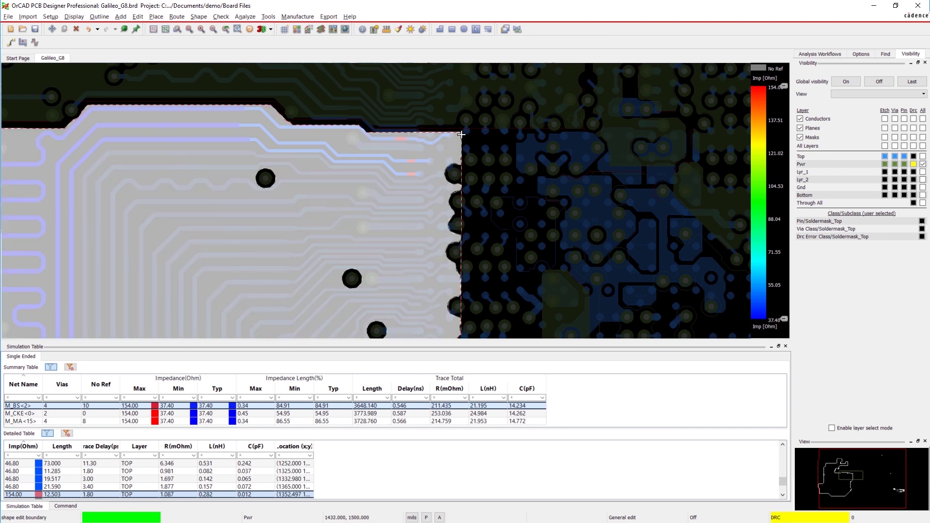
pyautogui.moveTo(461, 133)
pyautogui.mouseDown()
pyautogui.moveTo(450, 132)
pyautogui.moveTo(459, 131)
pyautogui.mouseUp()
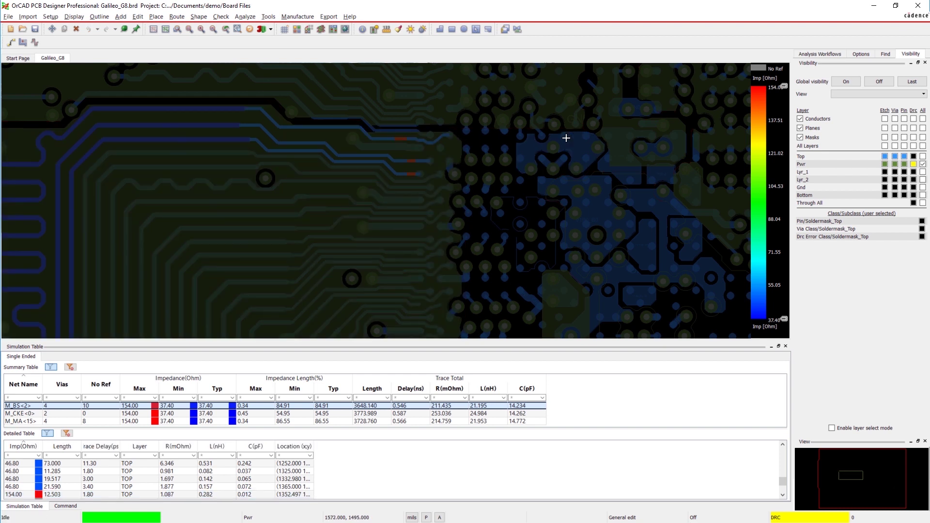
# Hide the Pwr layer, re-run impedance analysis, and dismiss the completion message
pyautogui.click(913, 166)
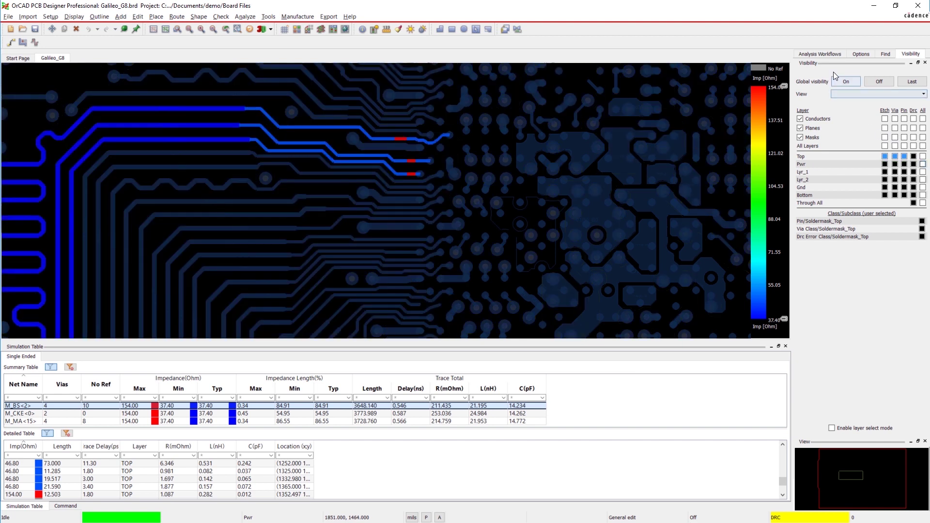
pyautogui.click(823, 56)
pyautogui.click(827, 188)
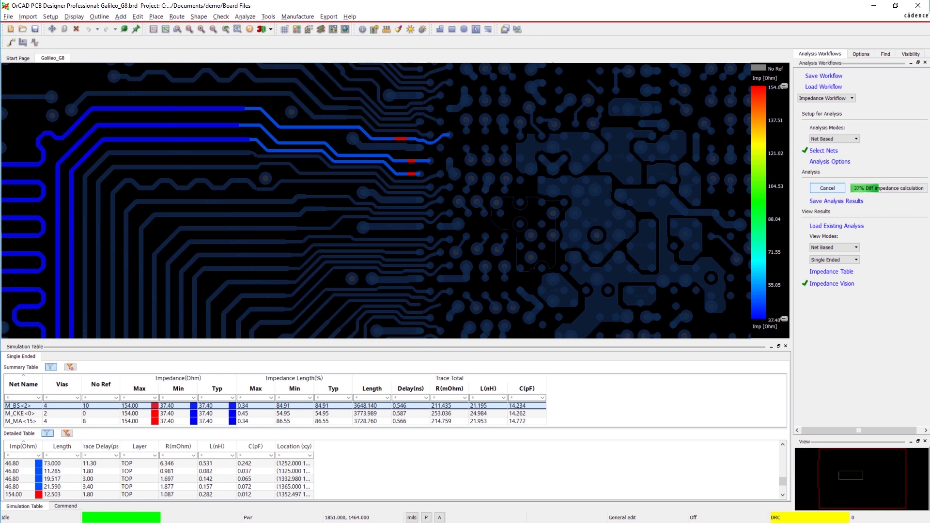
pyautogui.press('Return')
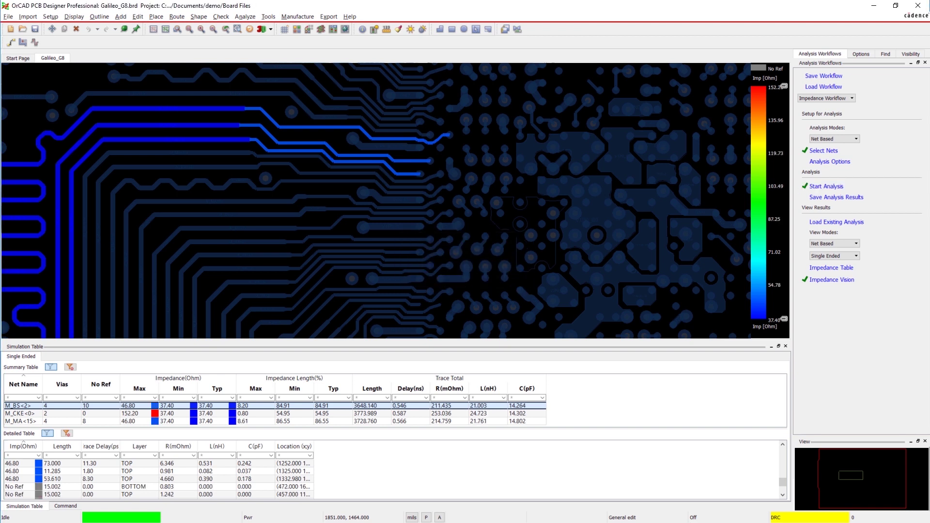